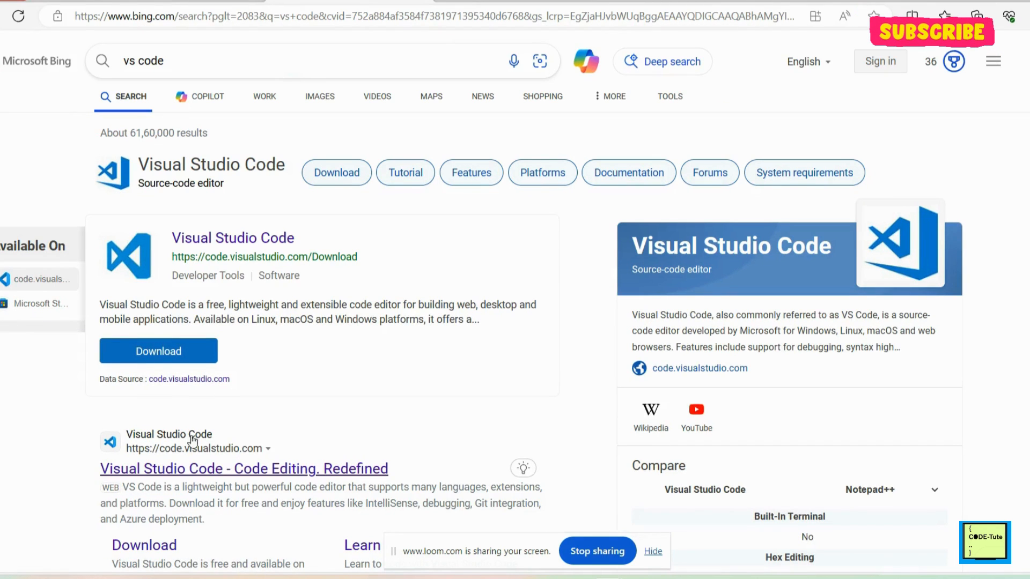
# Step: Open the Visual Studio Code website from the search results and download the stable Windows x64 User Installer
pyautogui.click(194, 469)
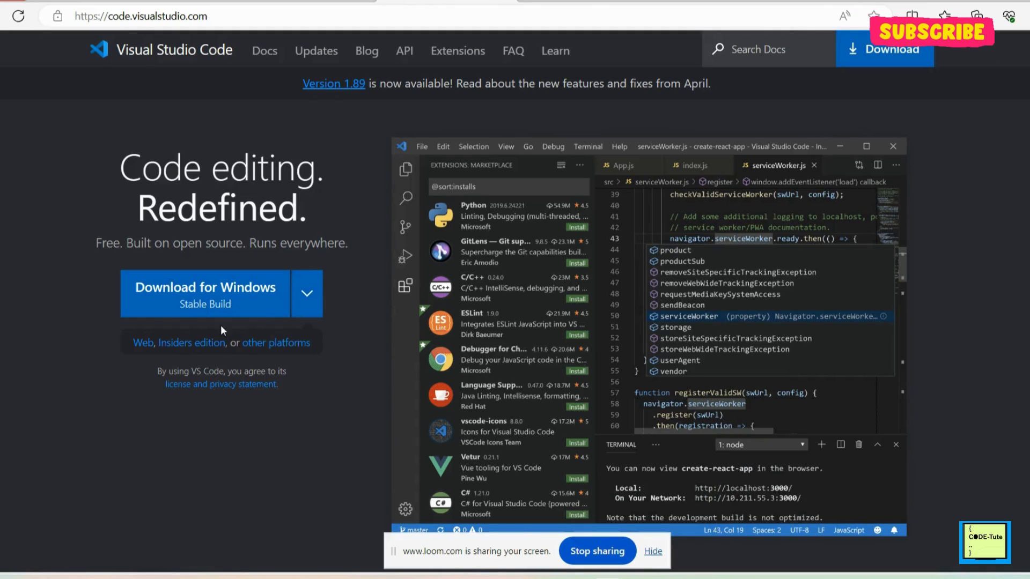
pyautogui.click(305, 300)
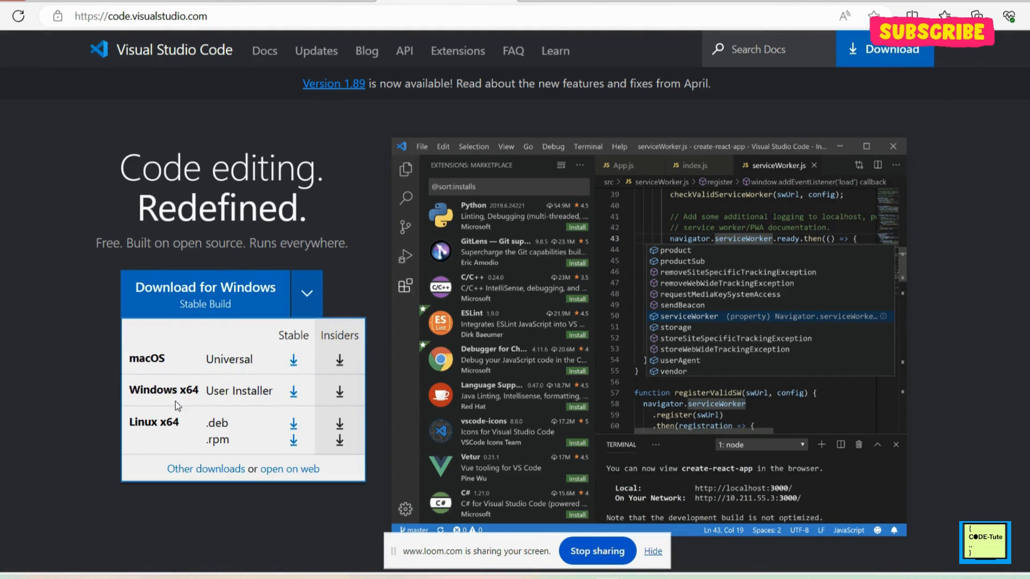
pyautogui.click(295, 393)
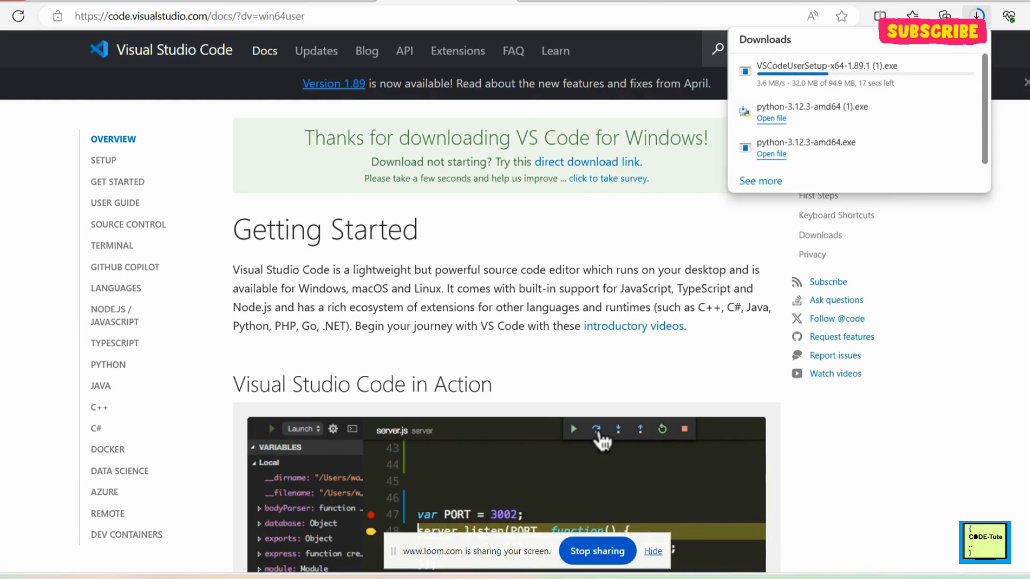
# Step: Run VSCodeUserSetup-x64-1.89.1 from the Downloads folder, accept the license, keep the default additional tasks, and exit setup at the Ready to Install page
pyautogui.moveTo(577, 578)
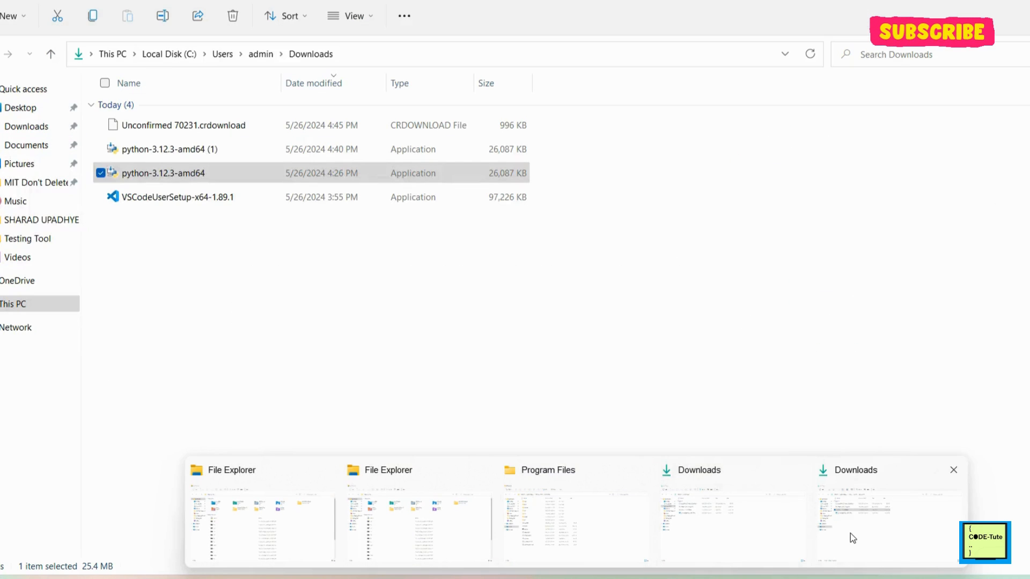
pyautogui.click(851, 533)
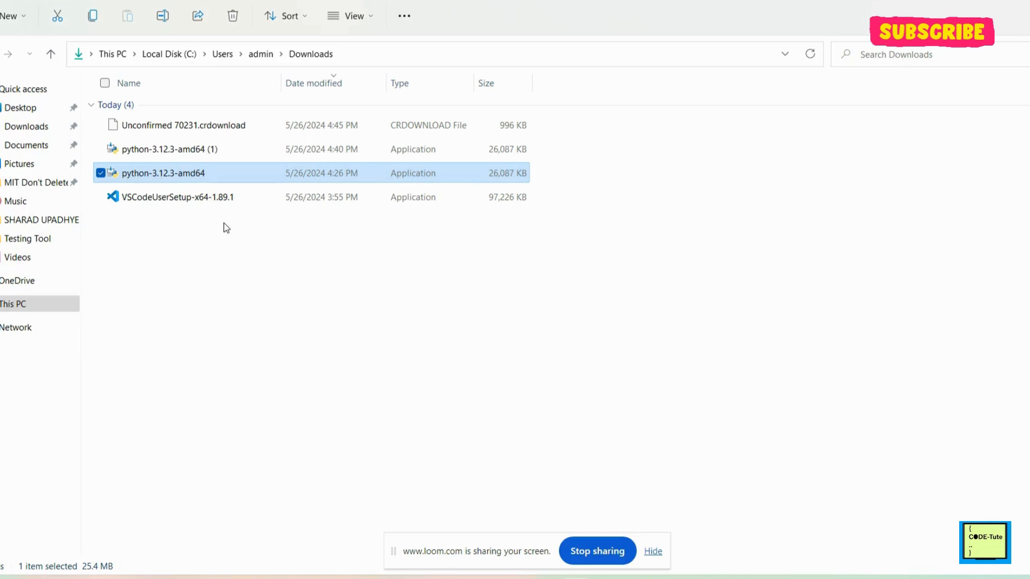
pyautogui.doubleClick(153, 200)
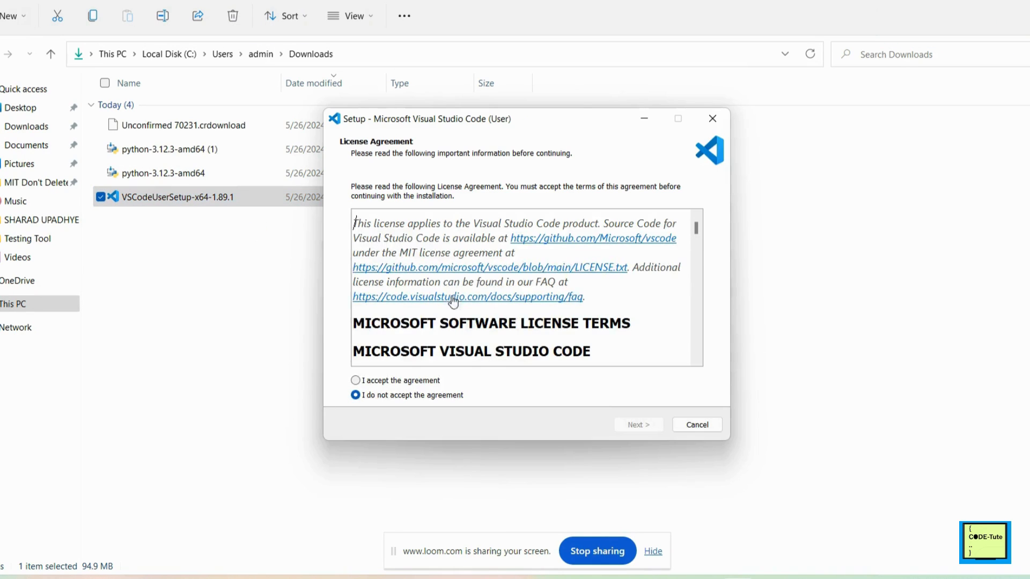
pyautogui.click(386, 382)
pyautogui.click(636, 428)
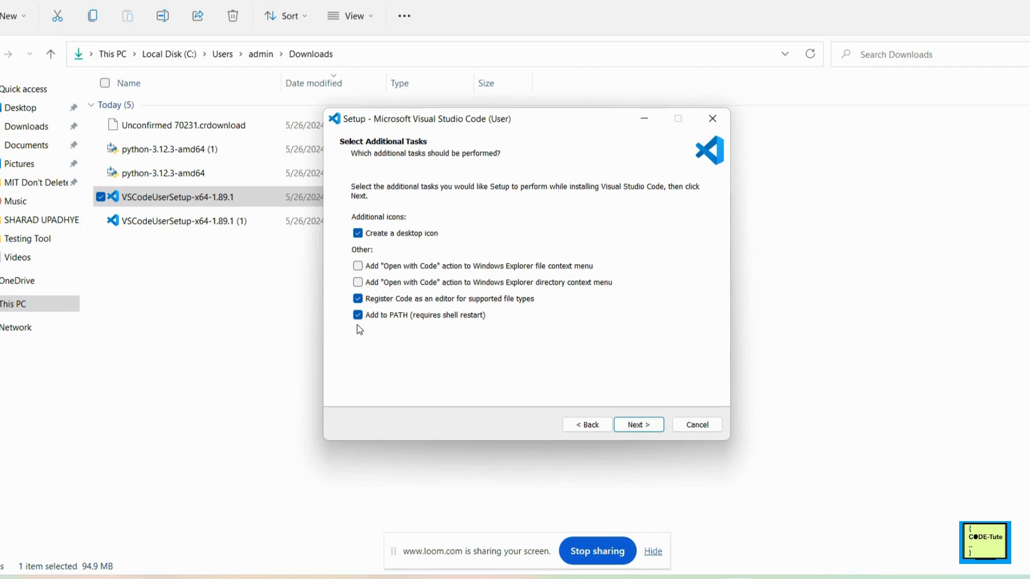
pyautogui.click(648, 427)
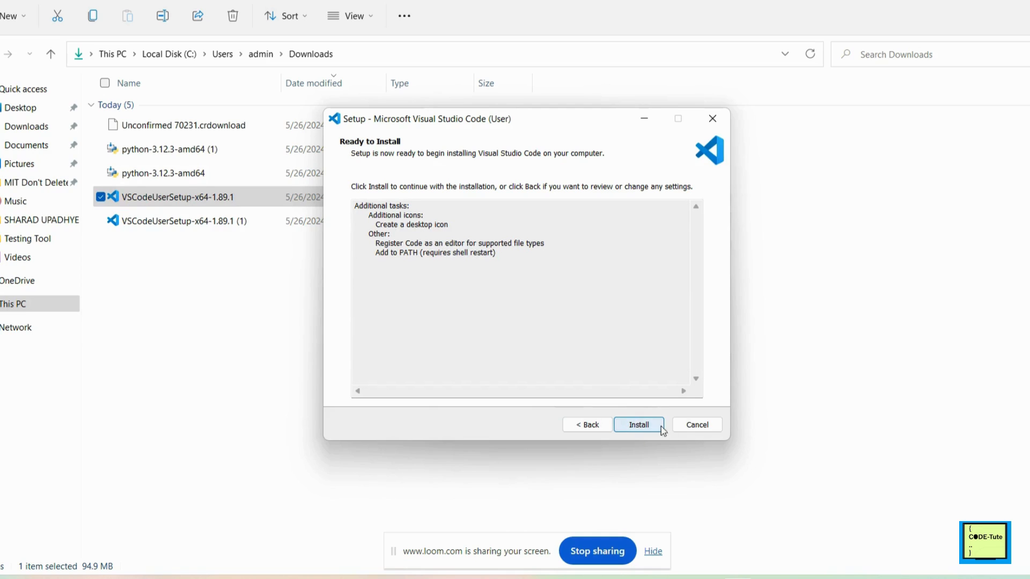
pyautogui.click(696, 425)
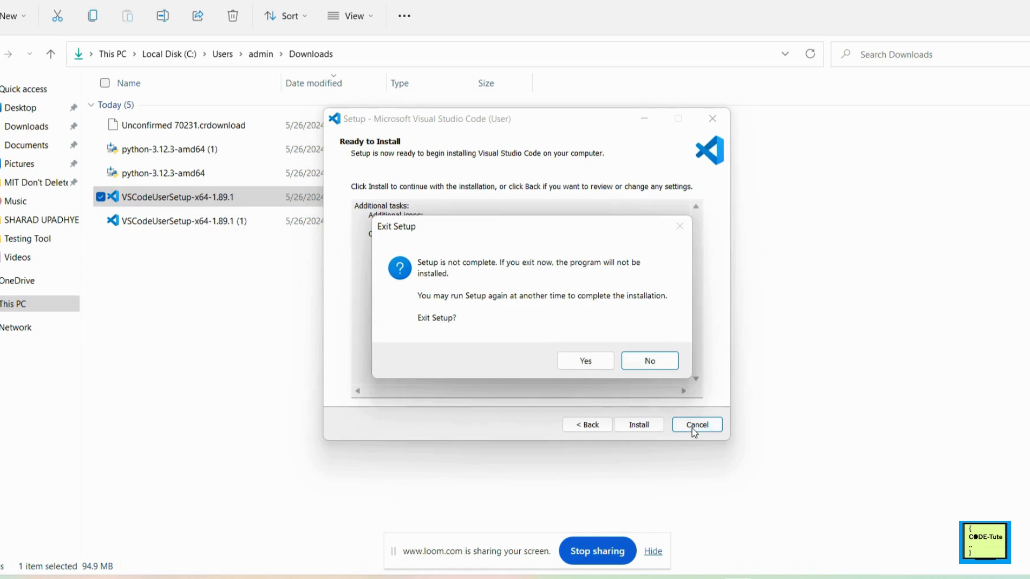
pyautogui.click(602, 361)
# Step: Search Windows for "vs code", launch Visual Studio Code and maximize its window
pyautogui.click(429, 578)
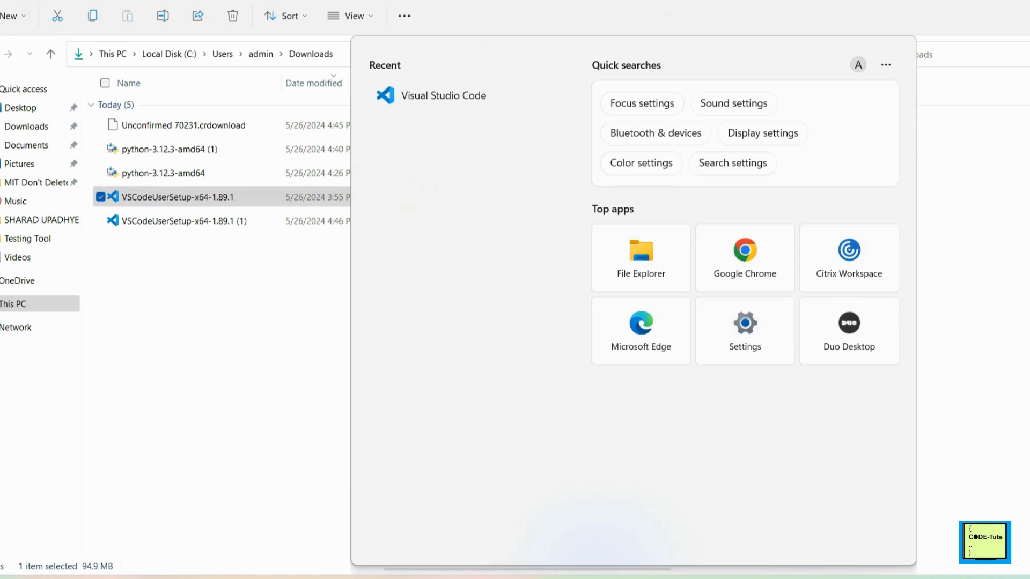
pyautogui.write('vs code')
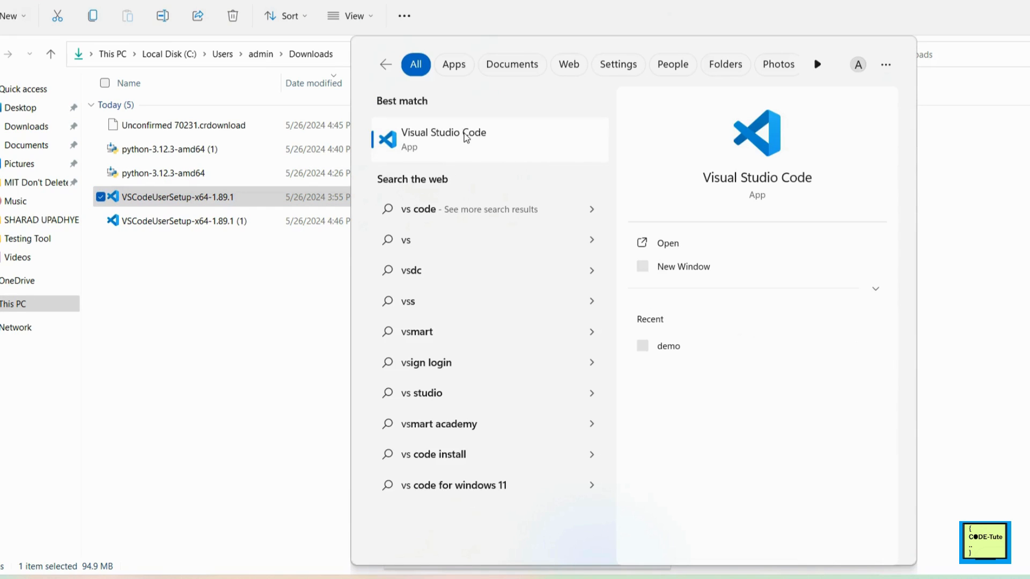
pyautogui.click(436, 136)
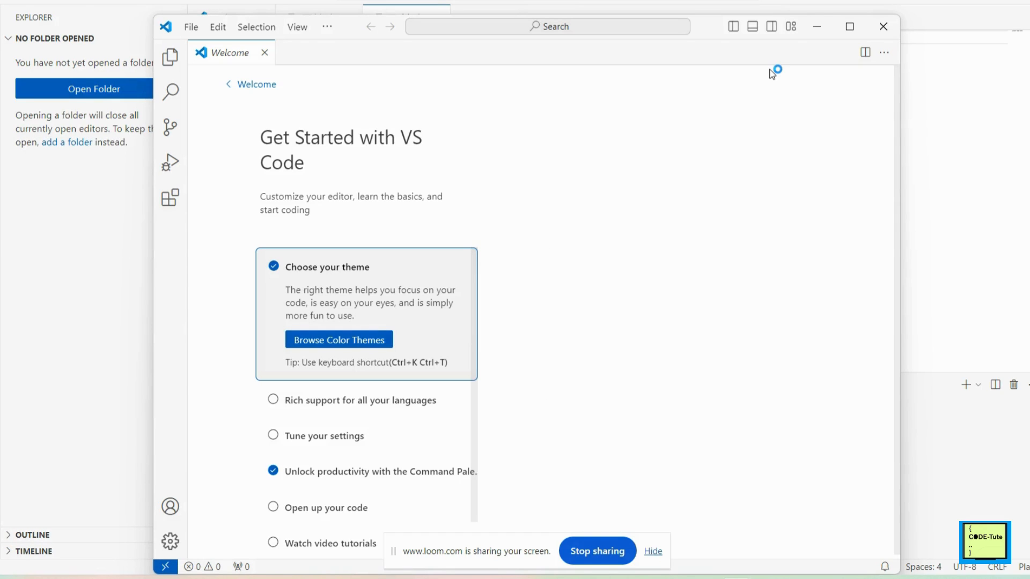
pyautogui.click(849, 27)
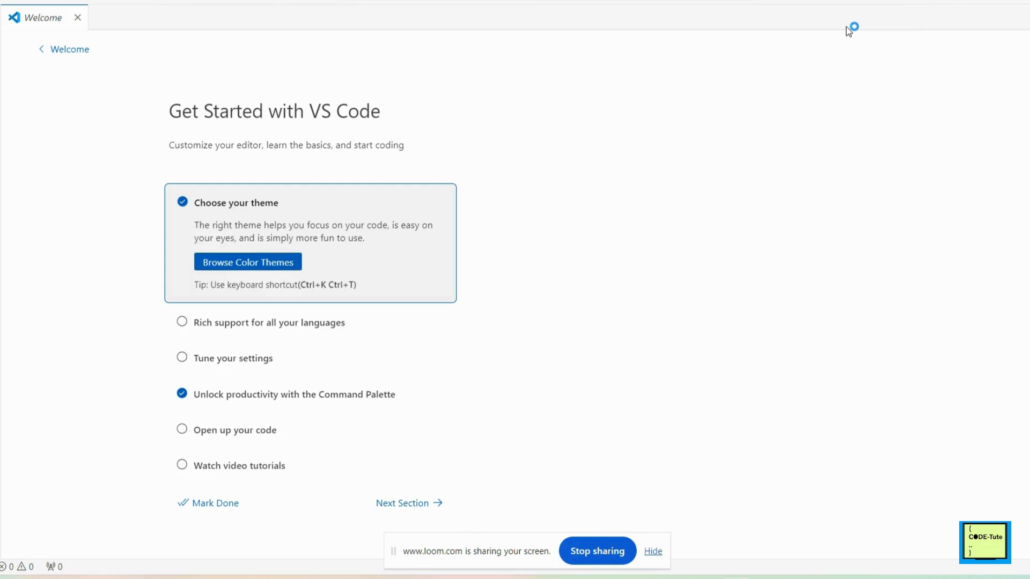
# Step: Browse the color themes on the Get Started page and apply Dark Modern
pyautogui.click(238, 263)
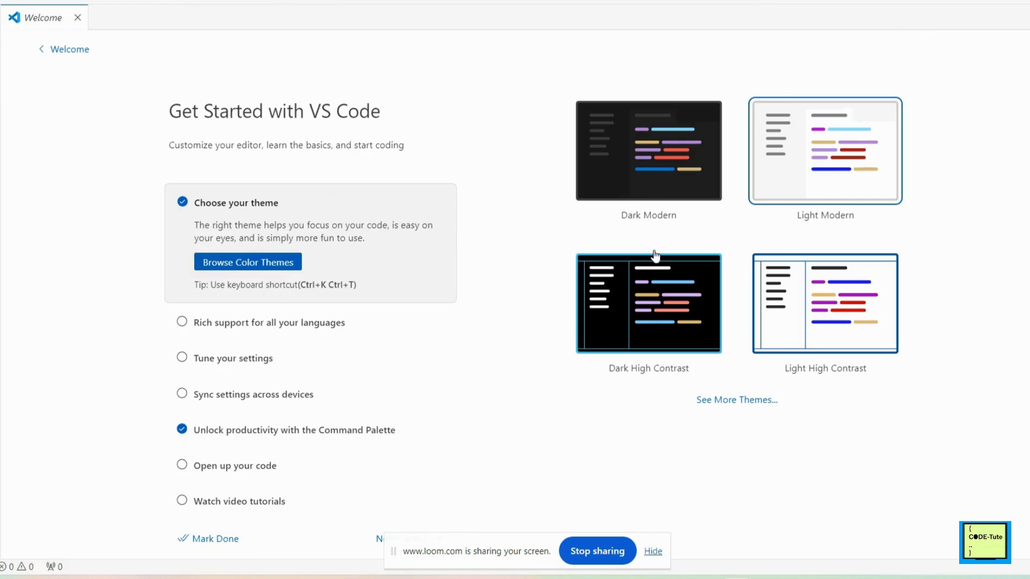
pyautogui.click(661, 199)
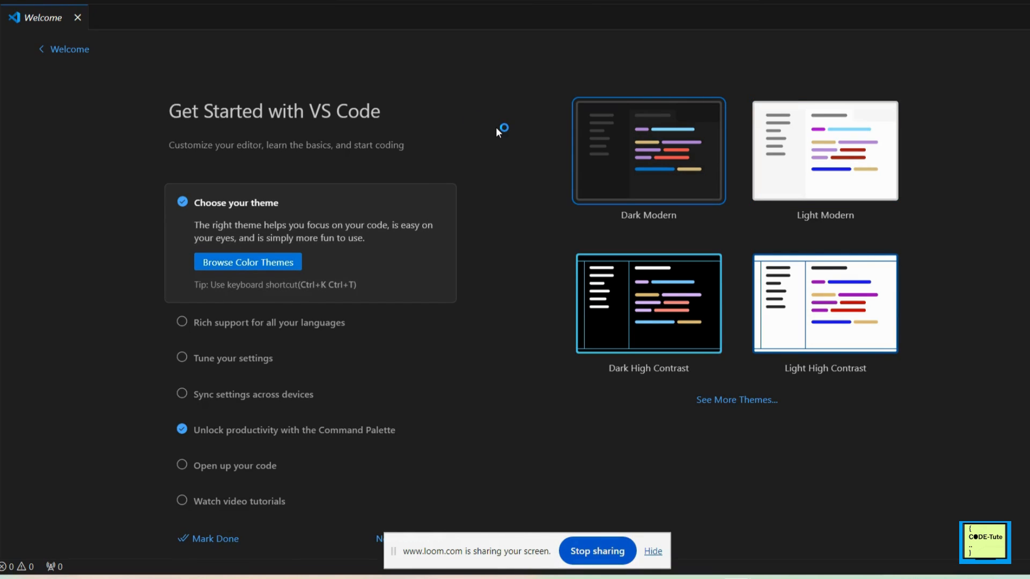
# Step: Create a new file of the built-in Text File type
pyautogui.click(10, 2)
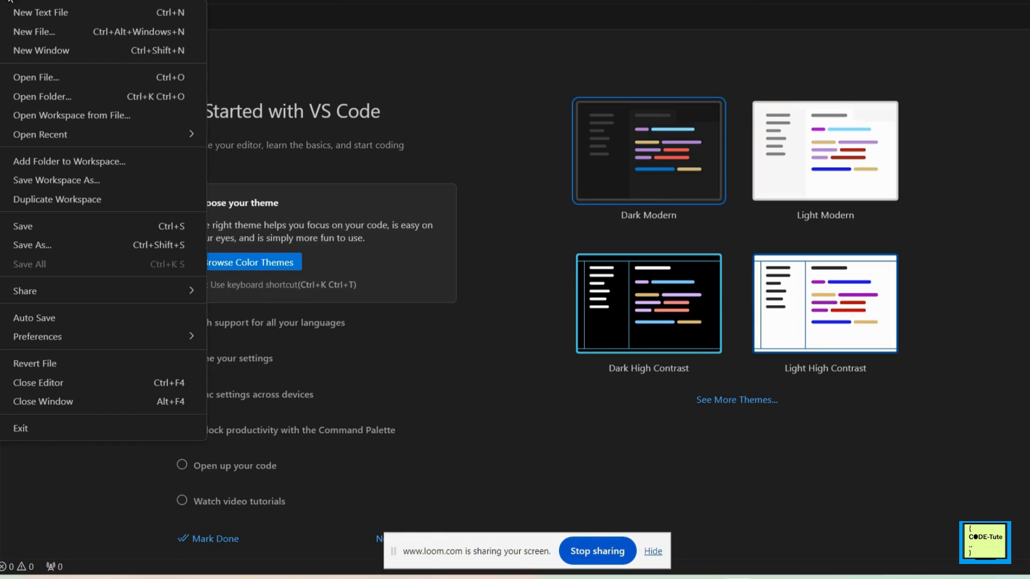
pyautogui.click(34, 32)
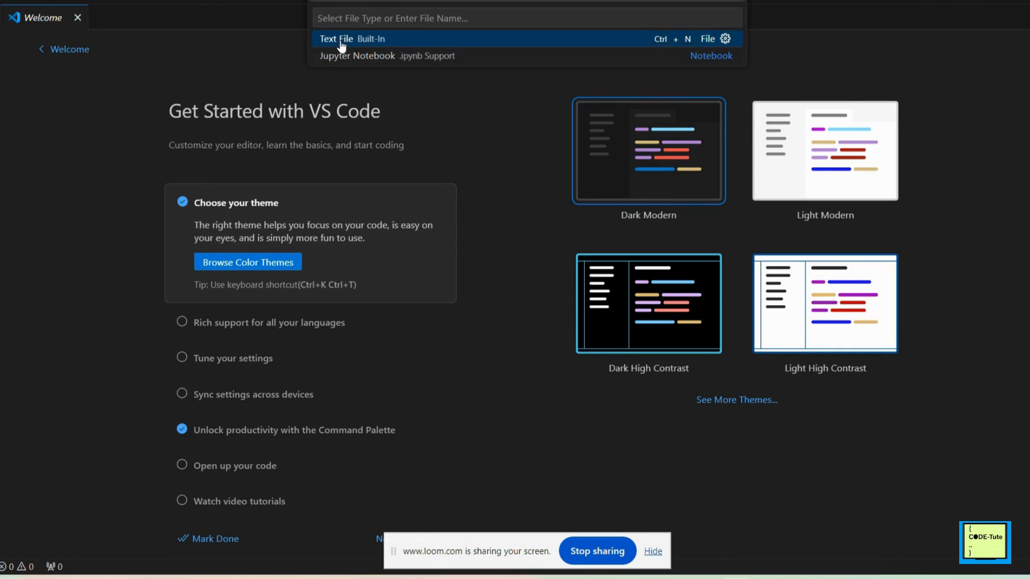
pyautogui.click(341, 41)
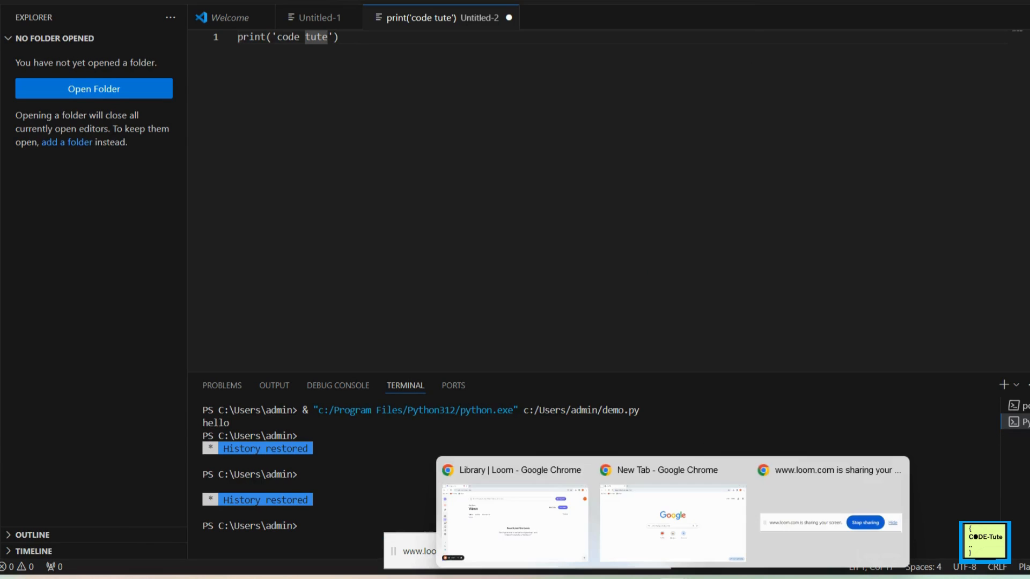
# Step: Switch to the browser's python.org downloads page and download Python 3.12.3 for Windows
pyautogui.click(674, 516)
pyautogui.click(544, 516)
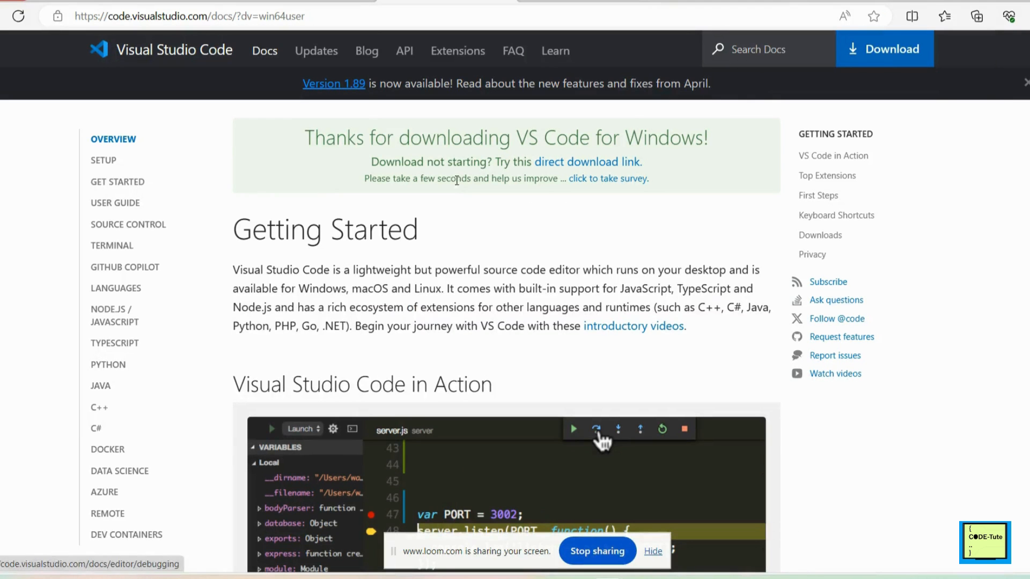
pyautogui.click(215, 5)
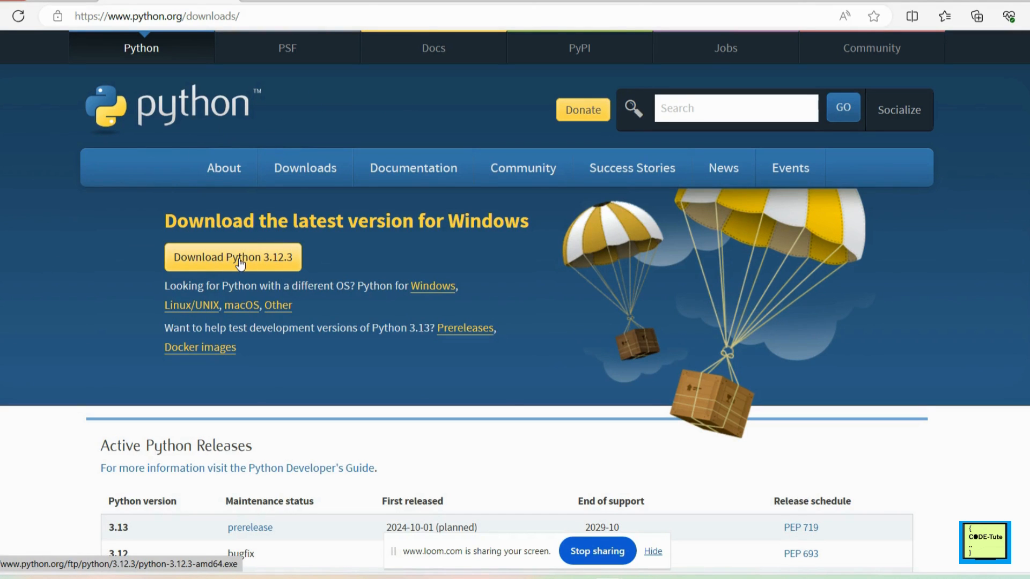
pyautogui.moveTo(299, 172)
pyautogui.click(269, 263)
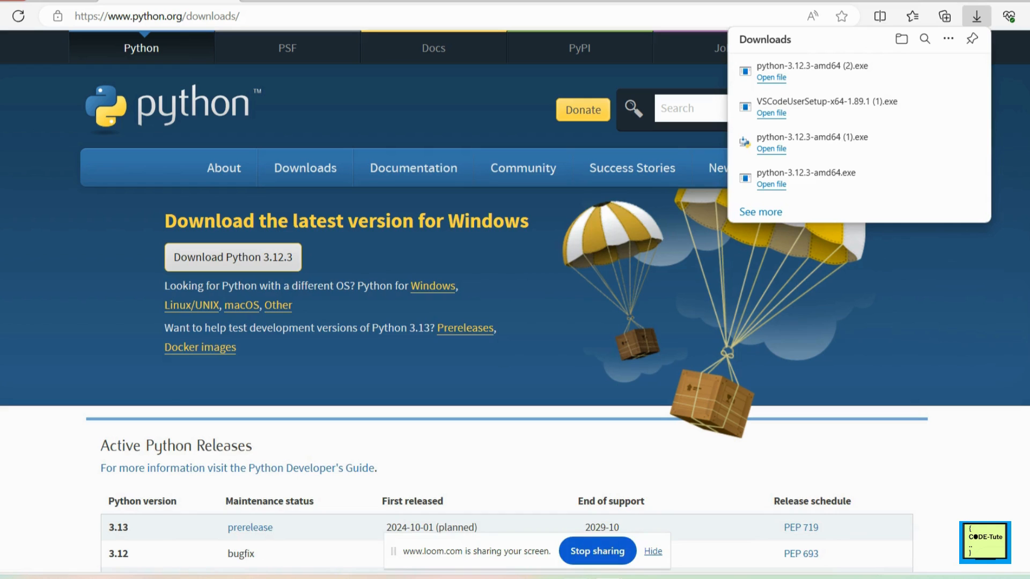
# Step: Switch to the Downloads folder in File Explorer and delete the duplicate installer python-3.12.3-amd64 (1)
pyautogui.click(576, 578)
pyautogui.click(851, 505)
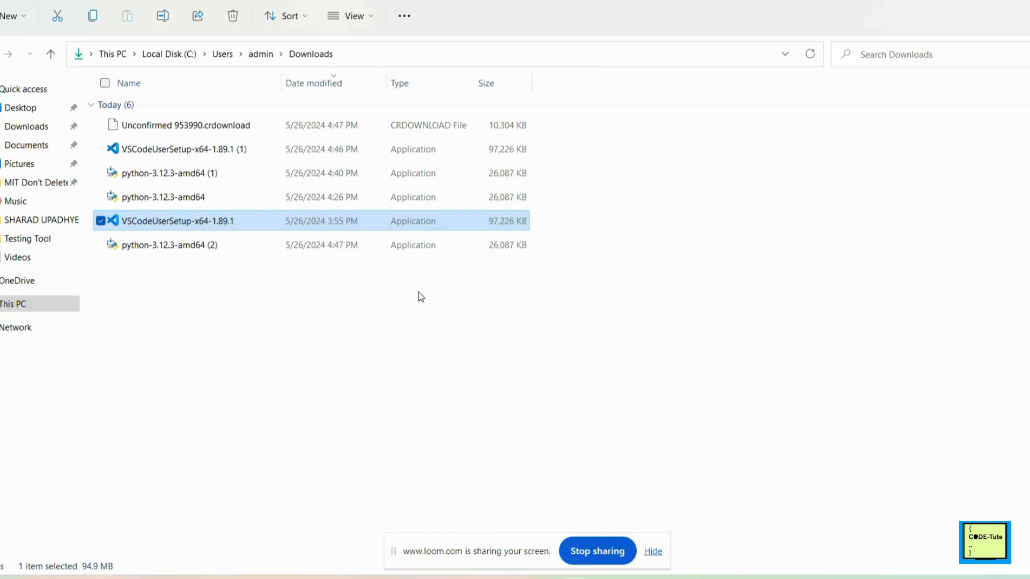
pyautogui.click(172, 173)
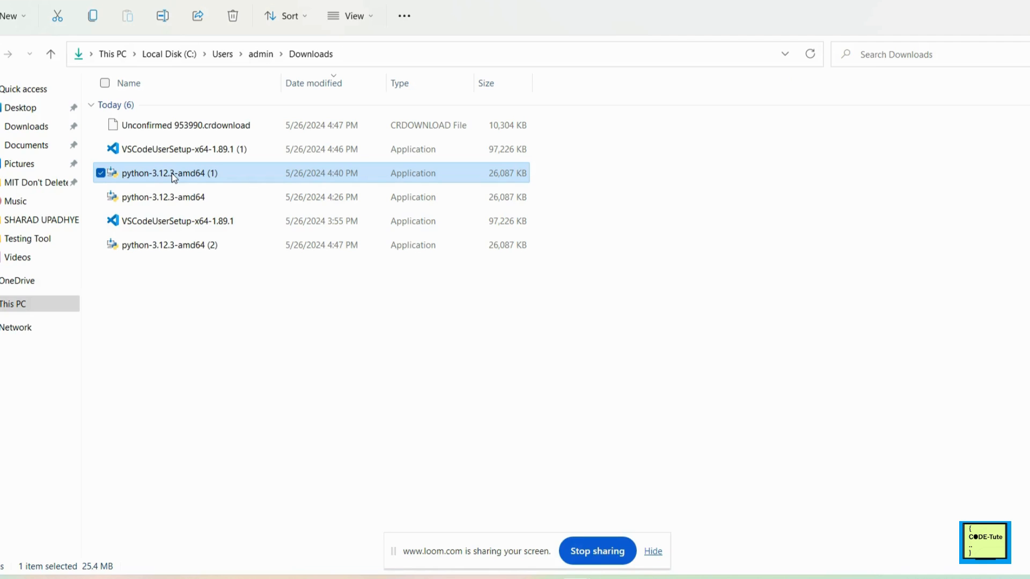
pyautogui.press('Delete')
# Step: Run the python-3.12.3-amd64 installer, add python.exe to PATH, and choose a customized installation with the default optional features
pyautogui.doubleClick(183, 175)
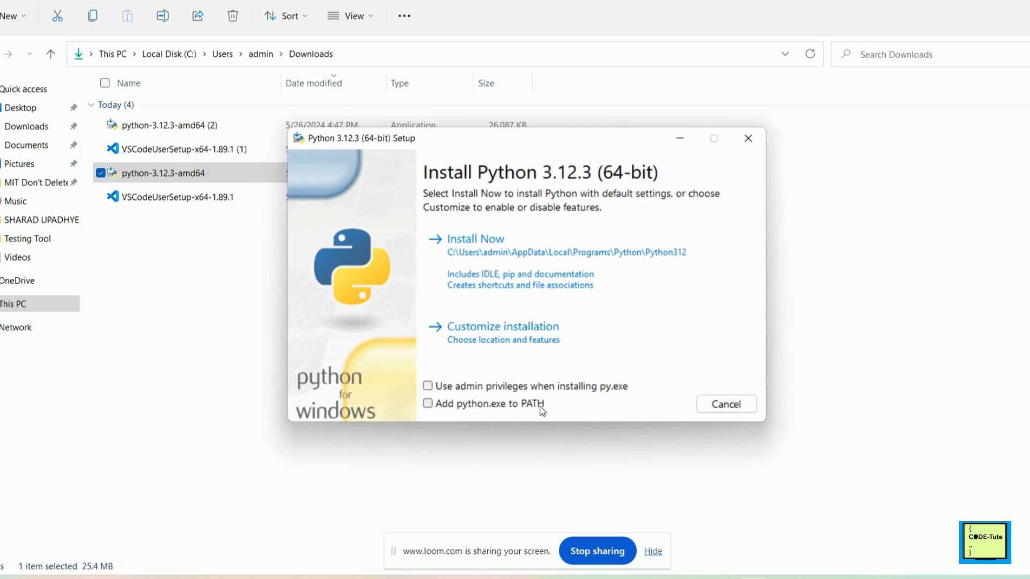
pyautogui.click(428, 404)
pyautogui.click(485, 337)
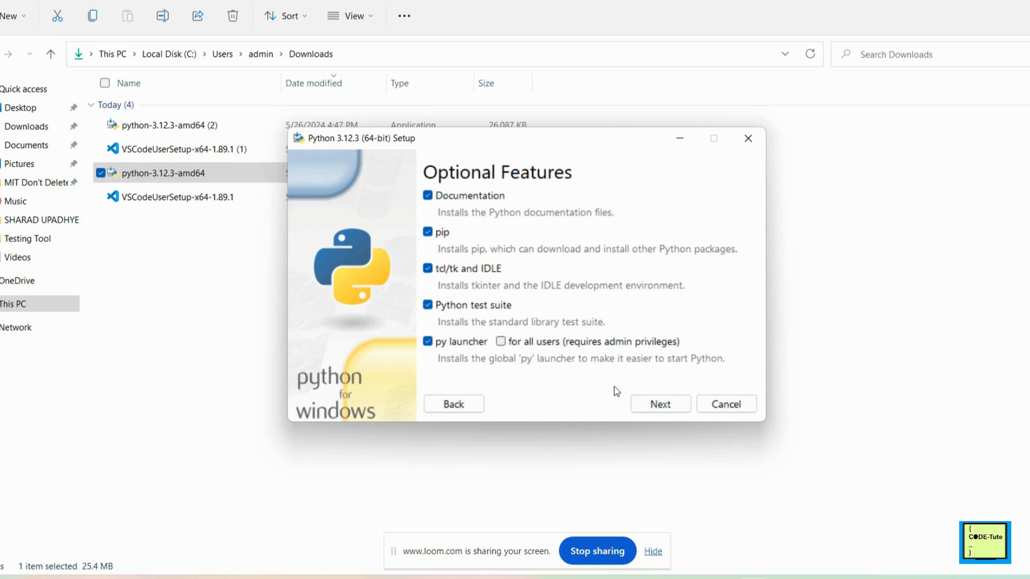
pyautogui.click(654, 404)
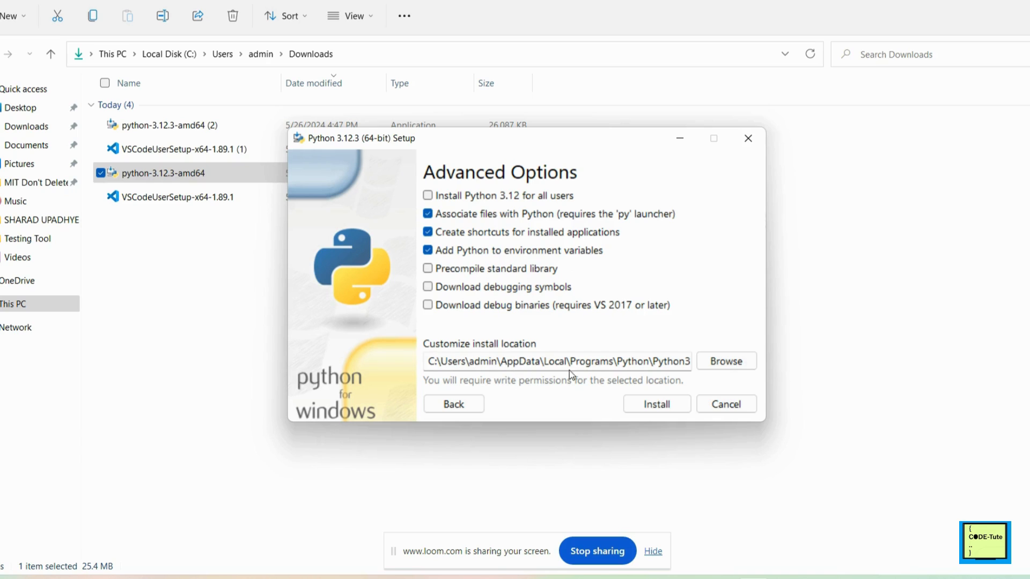
pyautogui.click(734, 369)
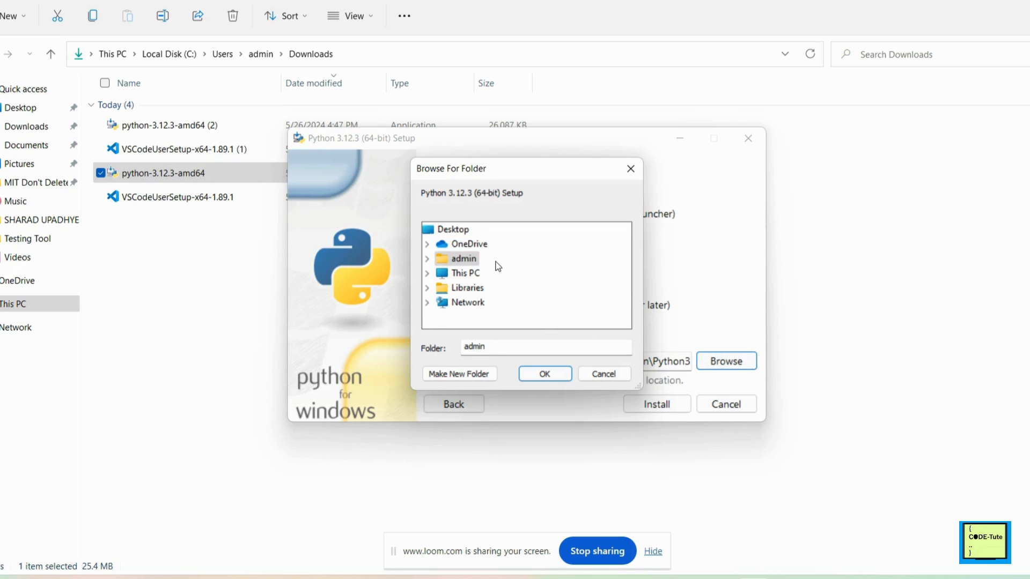
pyautogui.doubleClick(465, 273)
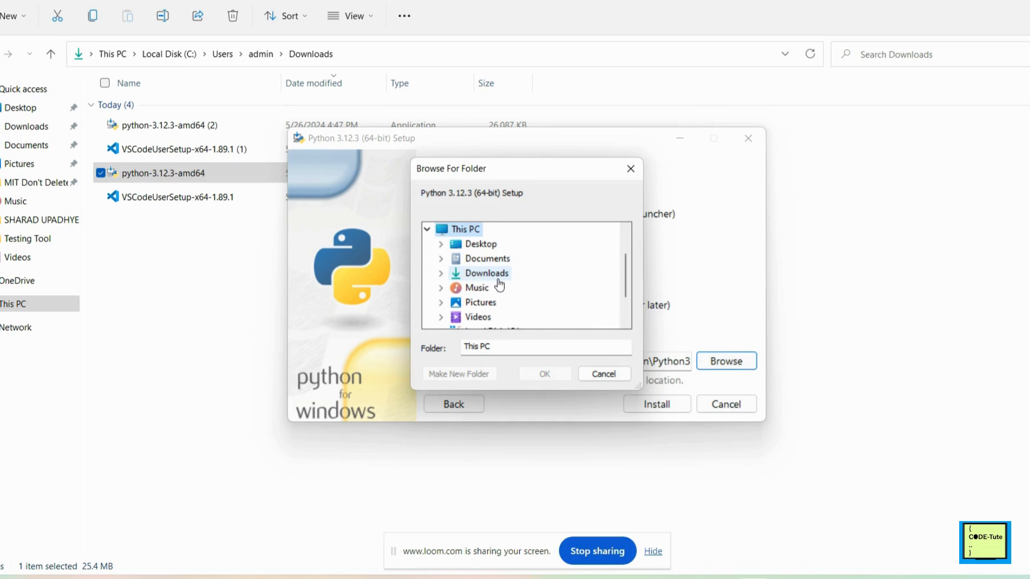
pyautogui.click(632, 169)
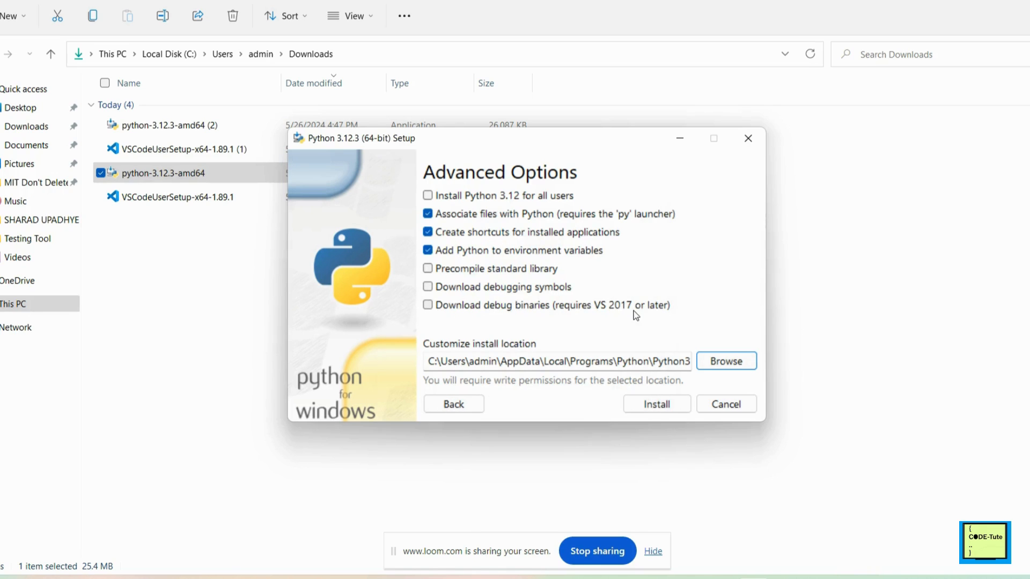
# Step: Copy the Python install location path into Notepad, minimize Notepad, and start the installation with the current advanced options
pyautogui.click(626, 363)
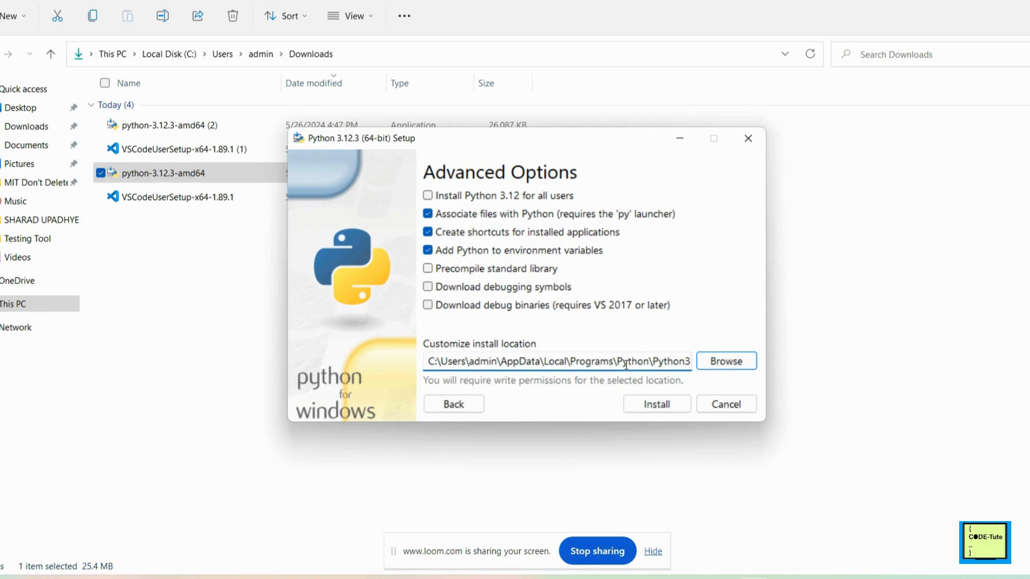
pyautogui.doubleClick(626, 364)
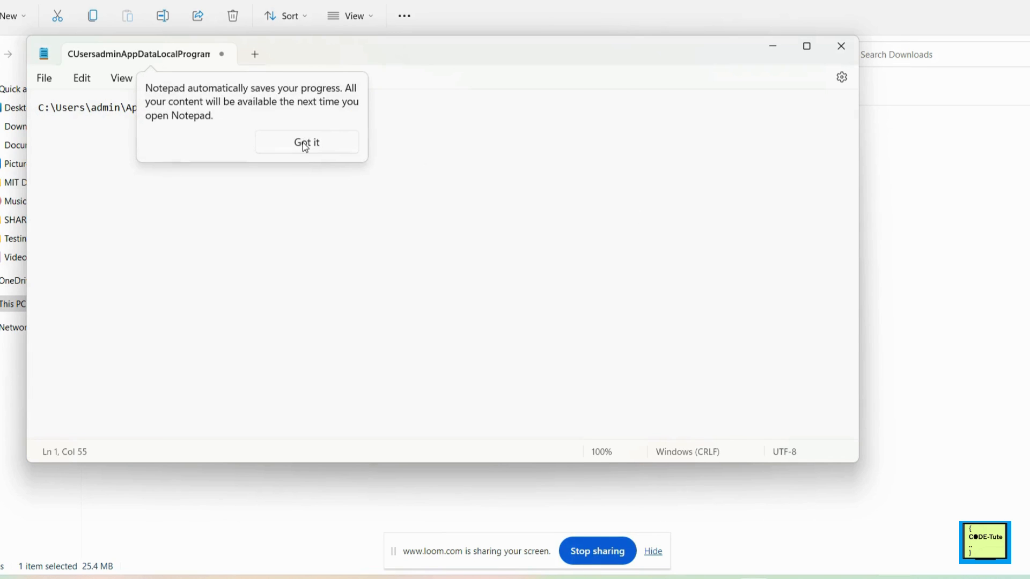
pyautogui.click(305, 143)
pyautogui.hotkey('ctrl', 'a')
pyautogui.click(303, 142)
pyautogui.click(772, 47)
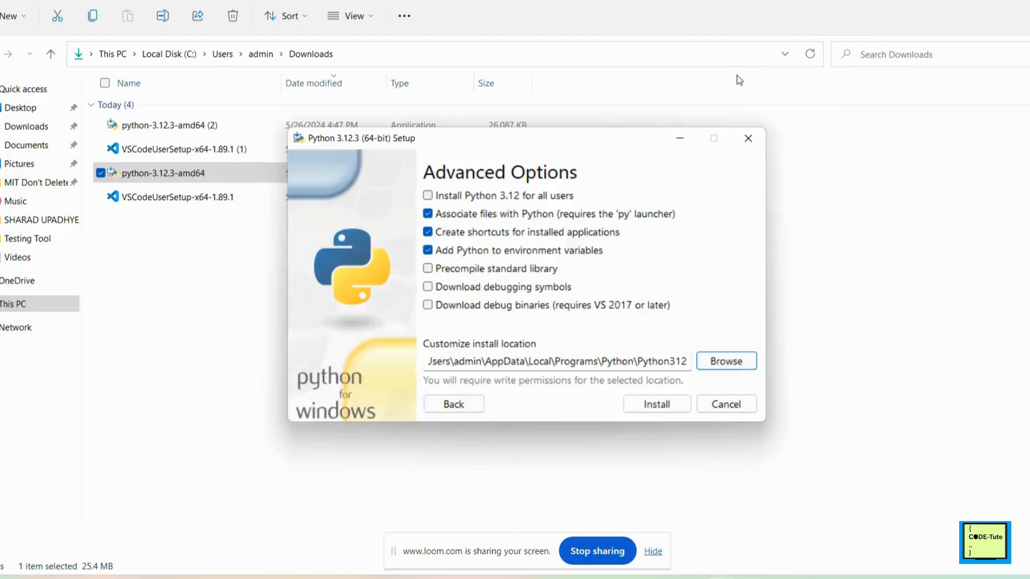
pyautogui.click(655, 409)
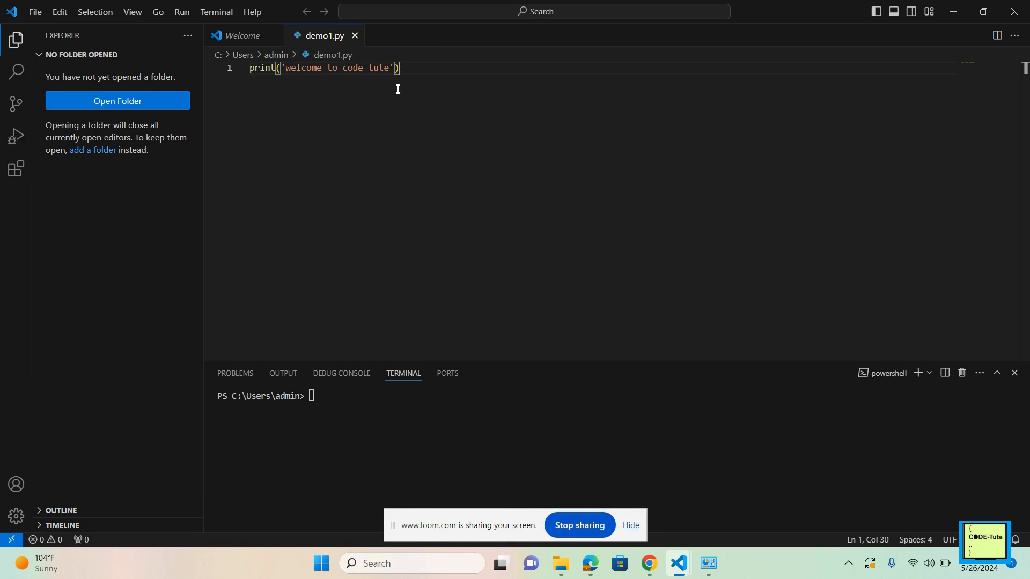
# Step: Install Microsoft's Python extension from the popular extensions in Visual Studio Code
pyautogui.click(16, 170)
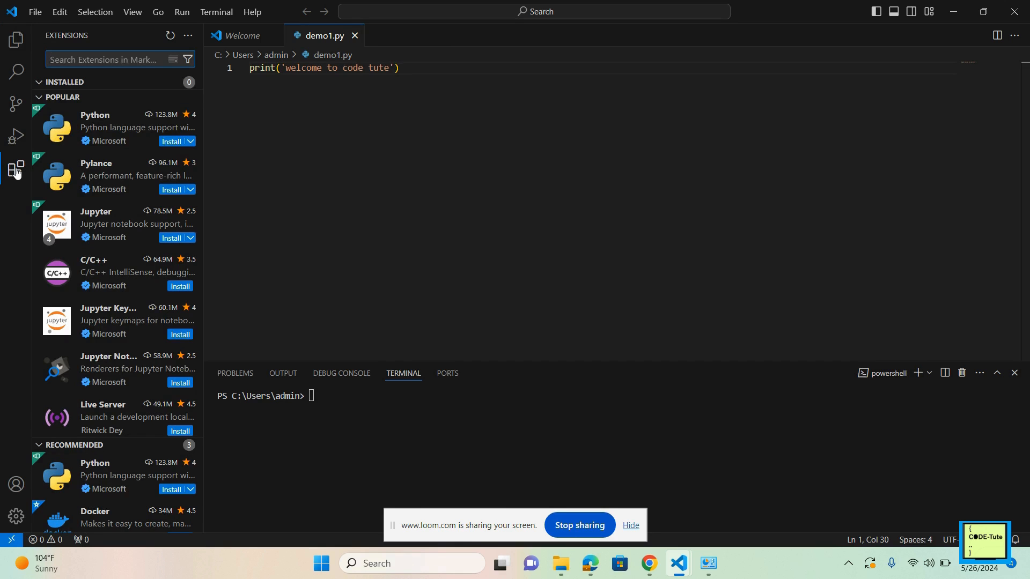
pyautogui.click(171, 142)
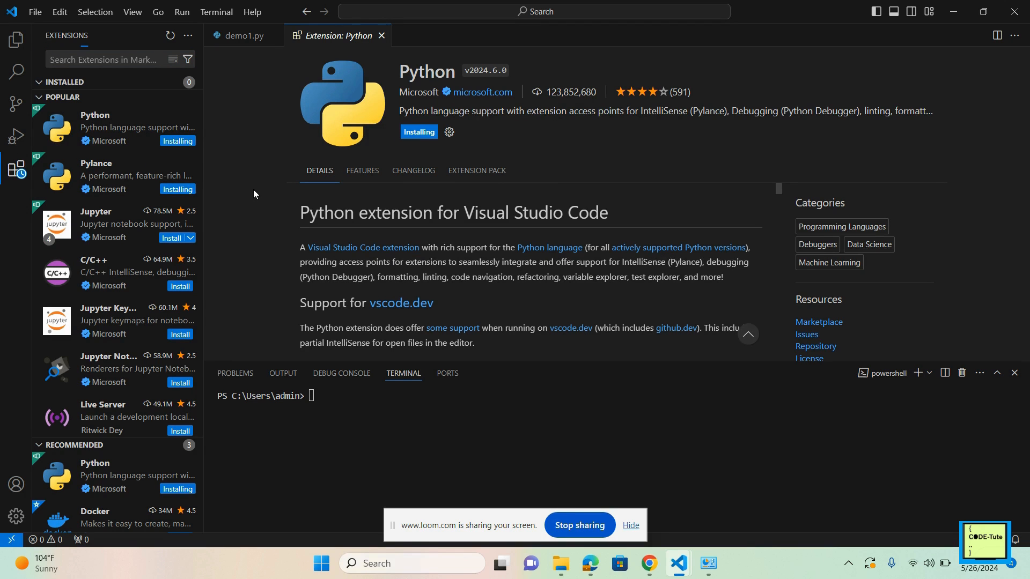
# Step: Return to demo1.py with the Explorer view shown, close the Find box, and try to run the Python file
pyautogui.click(244, 36)
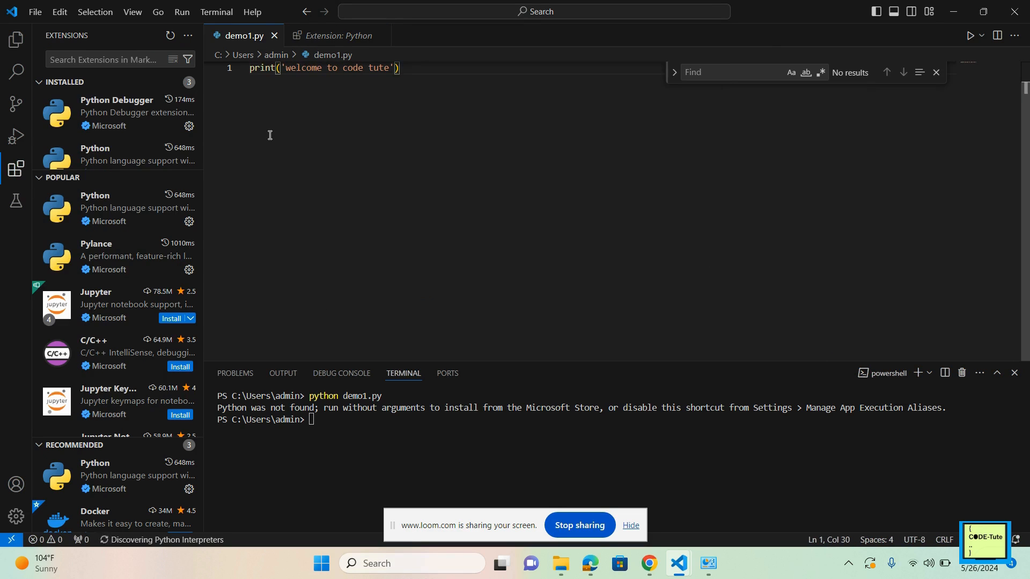
pyautogui.click(17, 37)
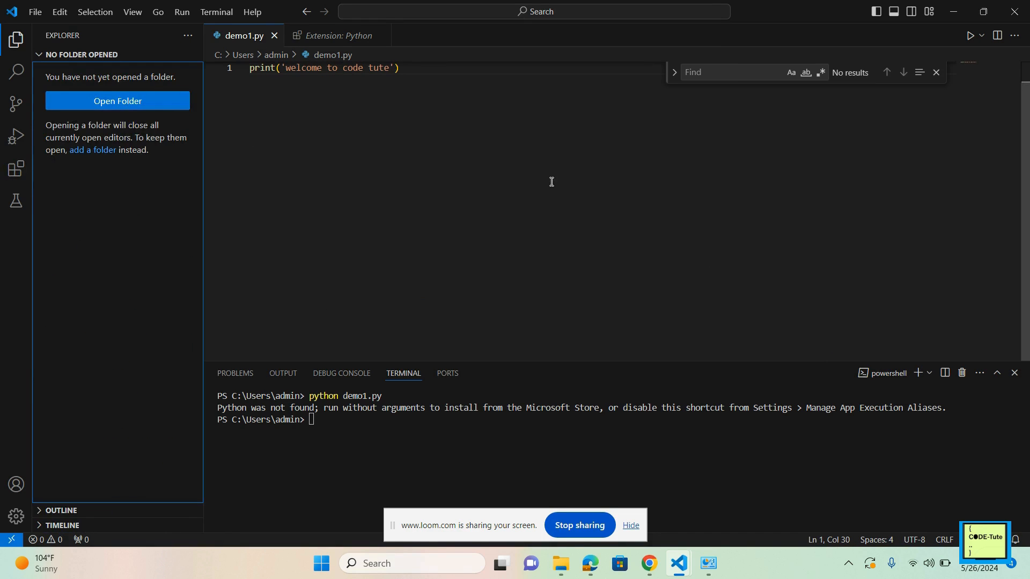
pyautogui.click(936, 72)
pyautogui.click(971, 36)
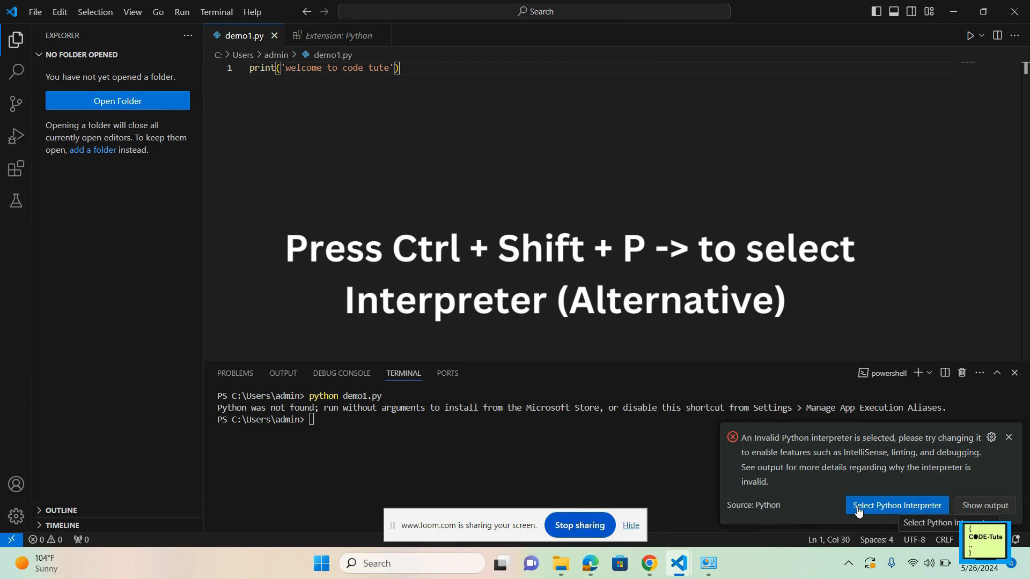
# Step: Browse for a Python interpreter using the path saved in Notepad, C:\Users\admin\AppData\Local\Programs\Python\Python312, and open its Scripts folder
pyautogui.click(879, 507)
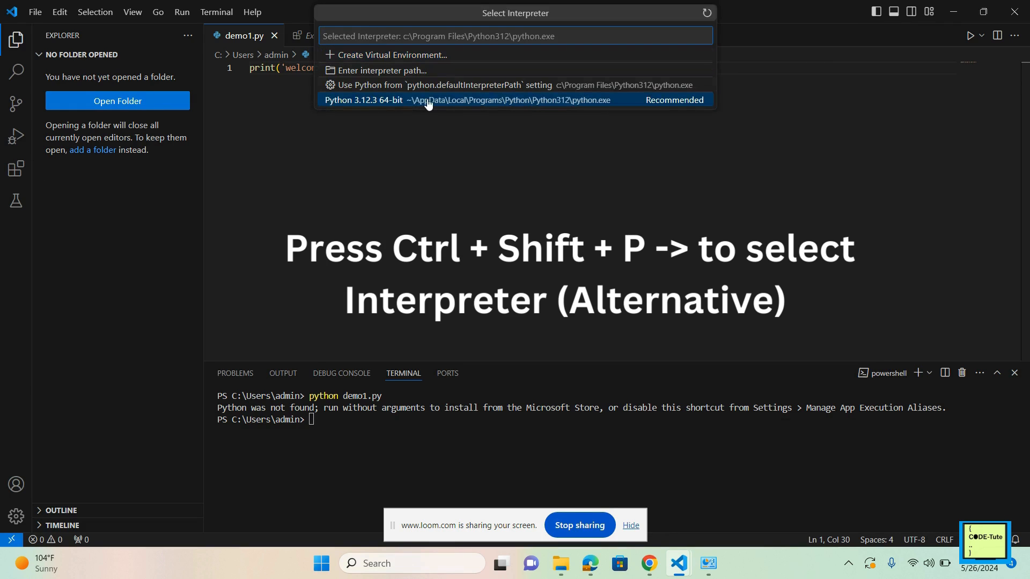
pyautogui.click(364, 72)
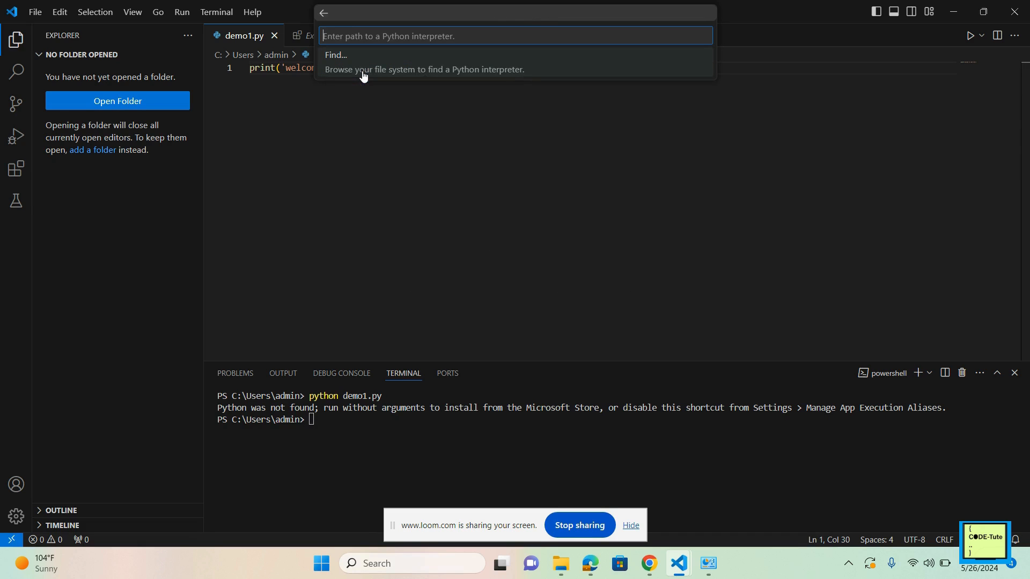
pyautogui.click(334, 55)
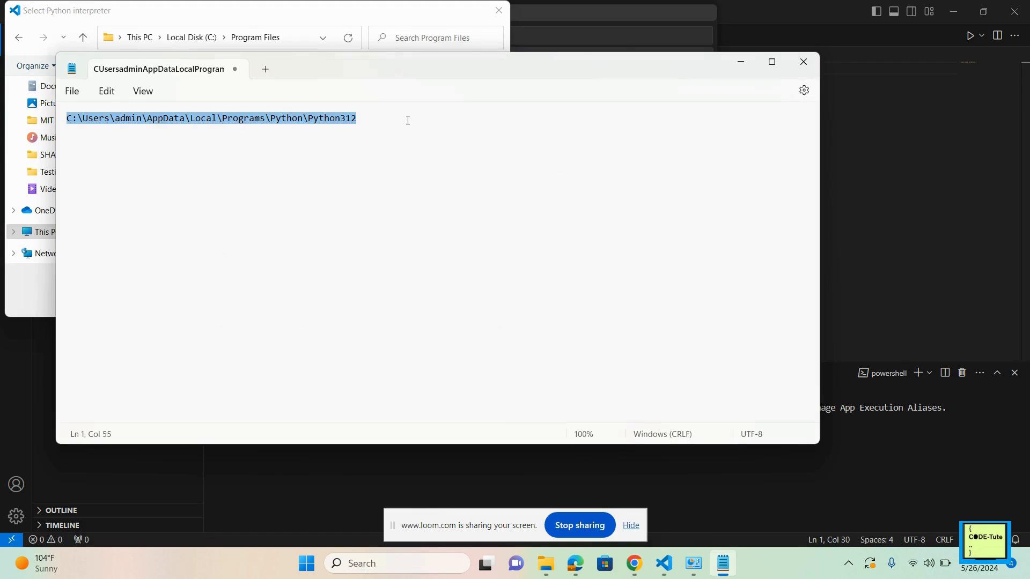
pyautogui.click(741, 62)
pyautogui.click(206, 278)
pyautogui.hotkey('ctrl', 'v')
pyautogui.click(389, 303)
pyautogui.doubleClick(279, 212)
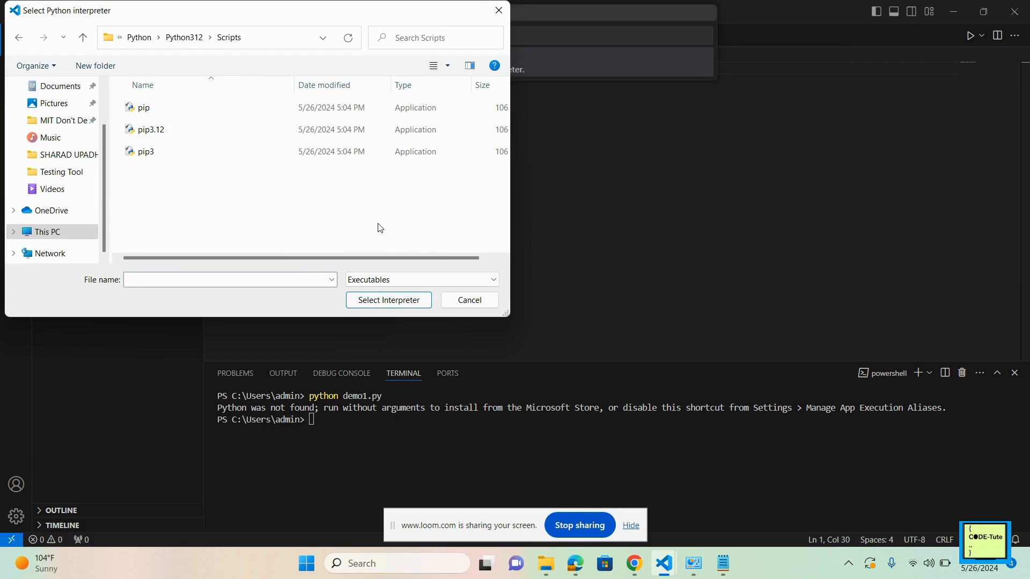
# Step: Go back to the Python312 folder, choose the python application as the interpreter, and run demo1.py
pyautogui.click(183, 38)
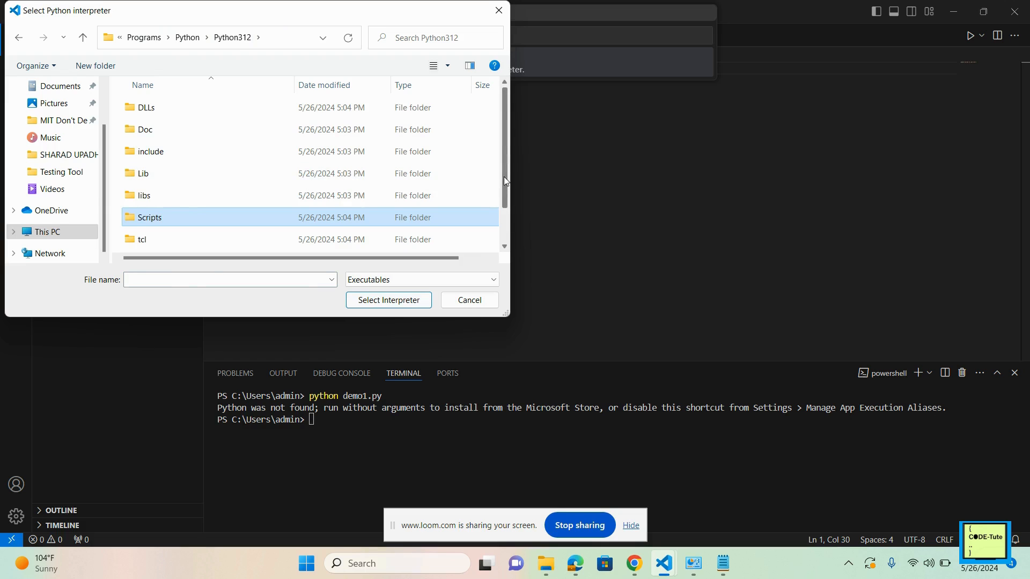
pyautogui.scroll(-1, 504, 176)
pyautogui.click(156, 221)
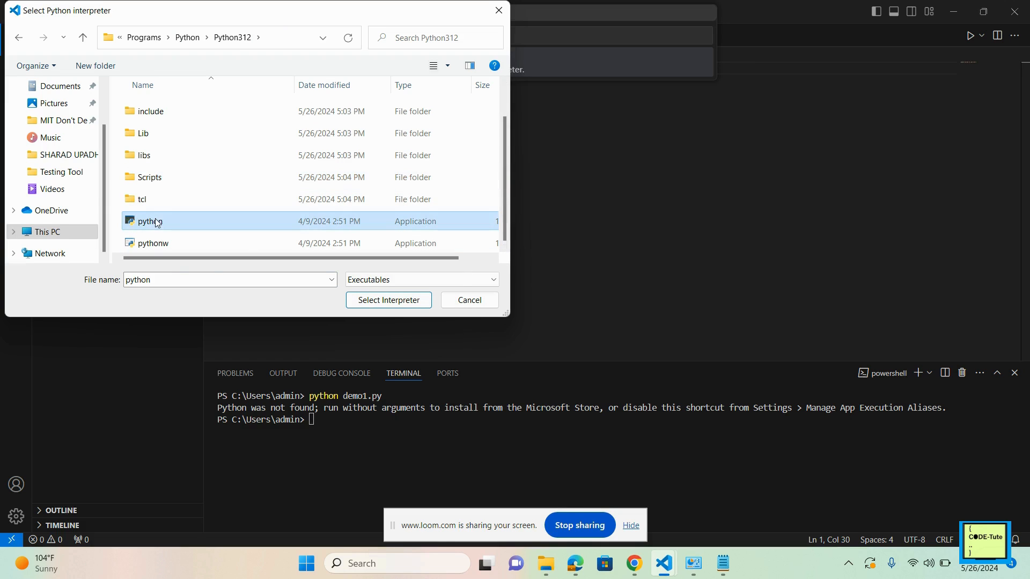
pyautogui.click(411, 303)
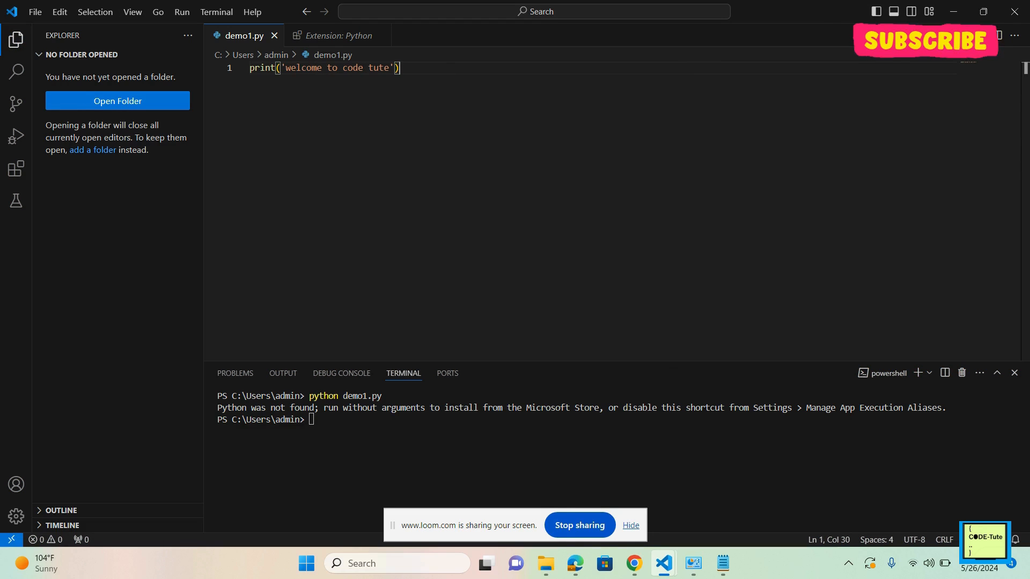
pyautogui.click(971, 36)
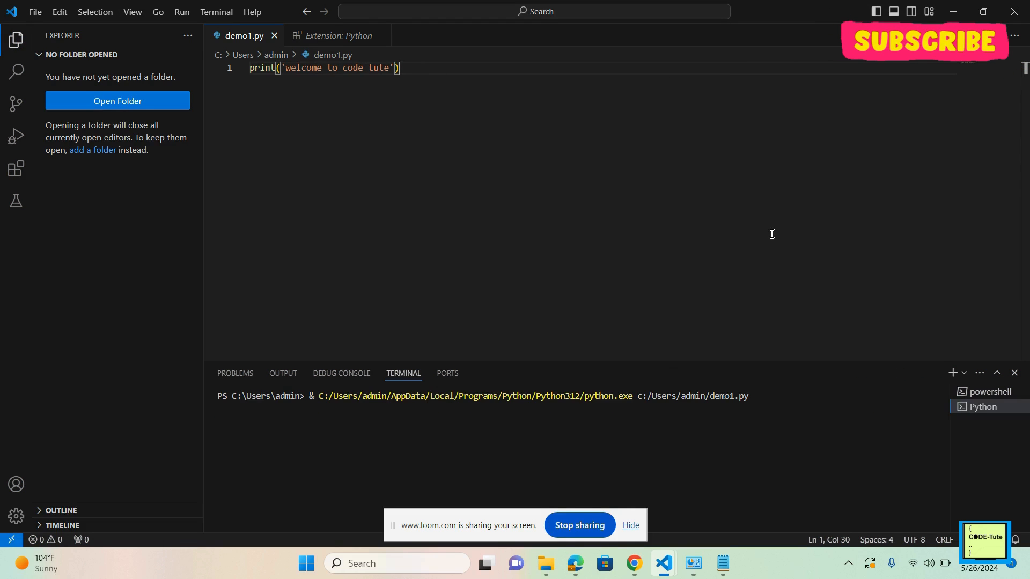